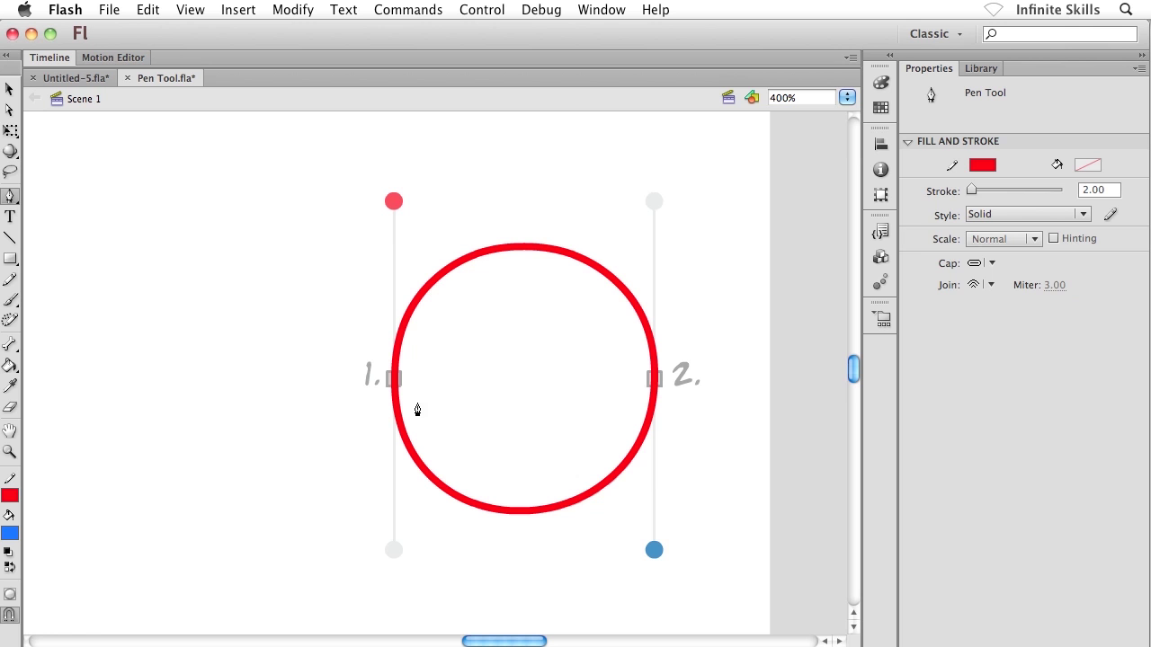
Pan the canvas so points 1 to 4 and the arch of the combo paths template are visible.
{"action": "key", "text": "space"}
{"action": "left_click_drag", "start_coordinate": [169, 489], "coordinate": [482, 404]}
{"action": "left_click_drag", "start_coordinate": [309, 477], "coordinate": [419, 326]}
{"action": "left_click_drag", "start_coordinate": [398, 454], "coordinate": [378, 354]}
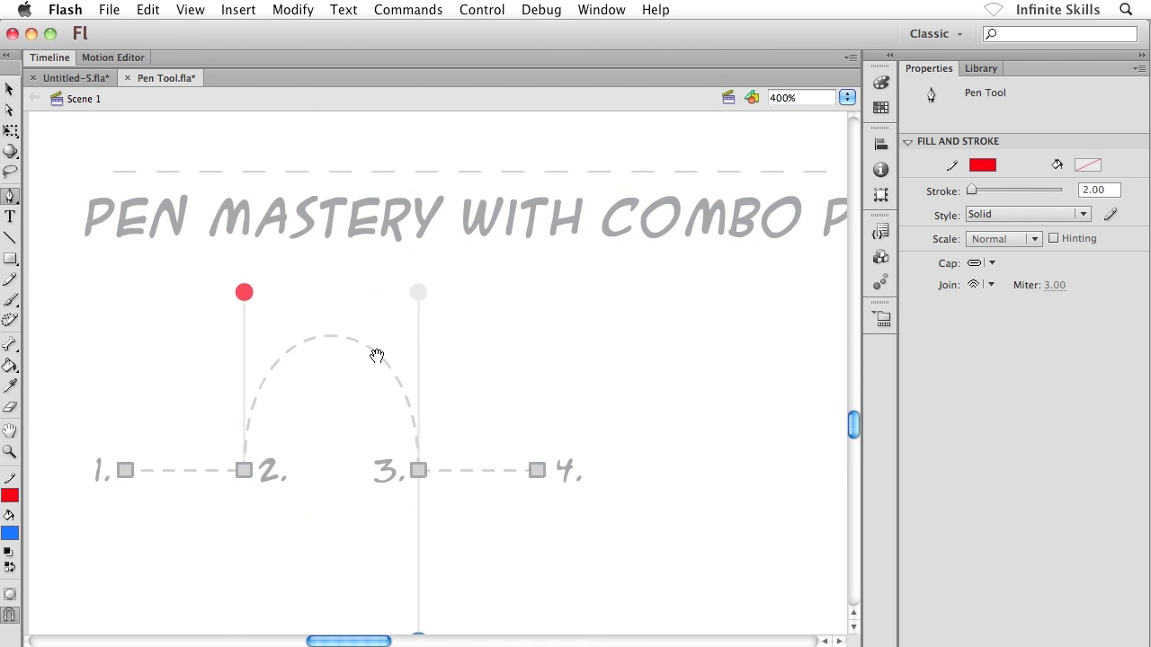
{"action": "left_click_drag", "start_coordinate": [519, 355], "coordinate": [342, 357]}
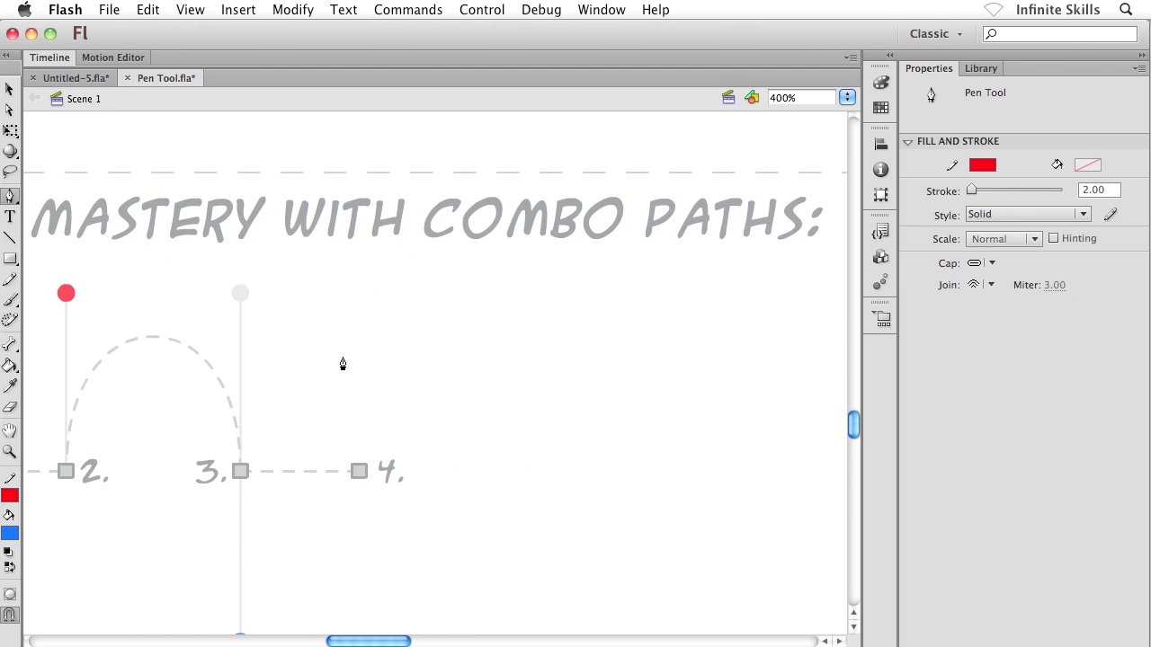
Zoom out to the whole page, then magnify the combo paths example to 400% around points 1–4.
{"action": "key", "text": "super+minus"}
{"action": "key", "text": "super+minus"}
{"action": "left_click_drag", "start_coordinate": [410, 349], "coordinate": [316, 457]}
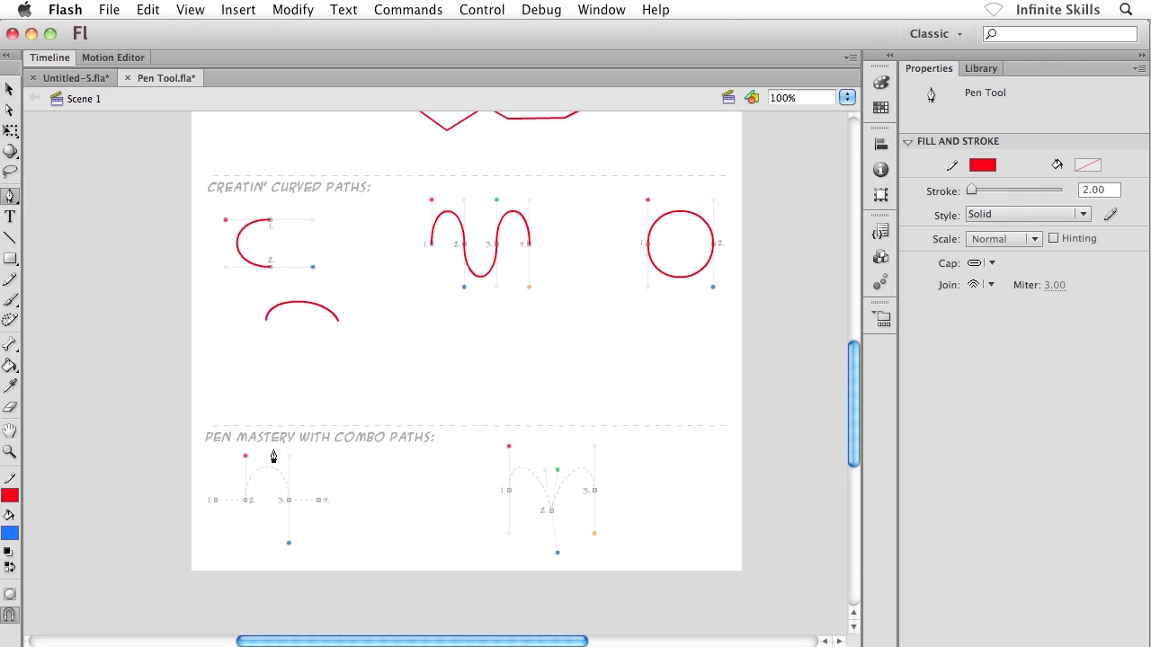
{"action": "left_click", "coordinate": [266, 496]}
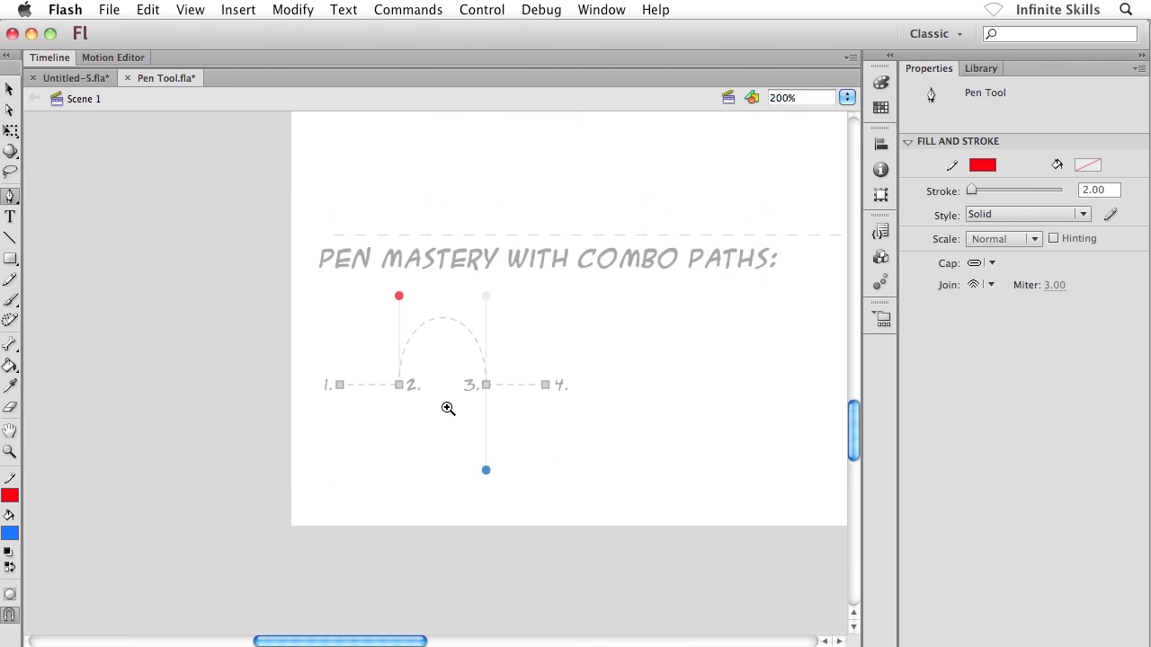
{"action": "left_click", "coordinate": [404, 447]}
{"action": "left_click_drag", "start_coordinate": [423, 334], "coordinate": [400, 406]}
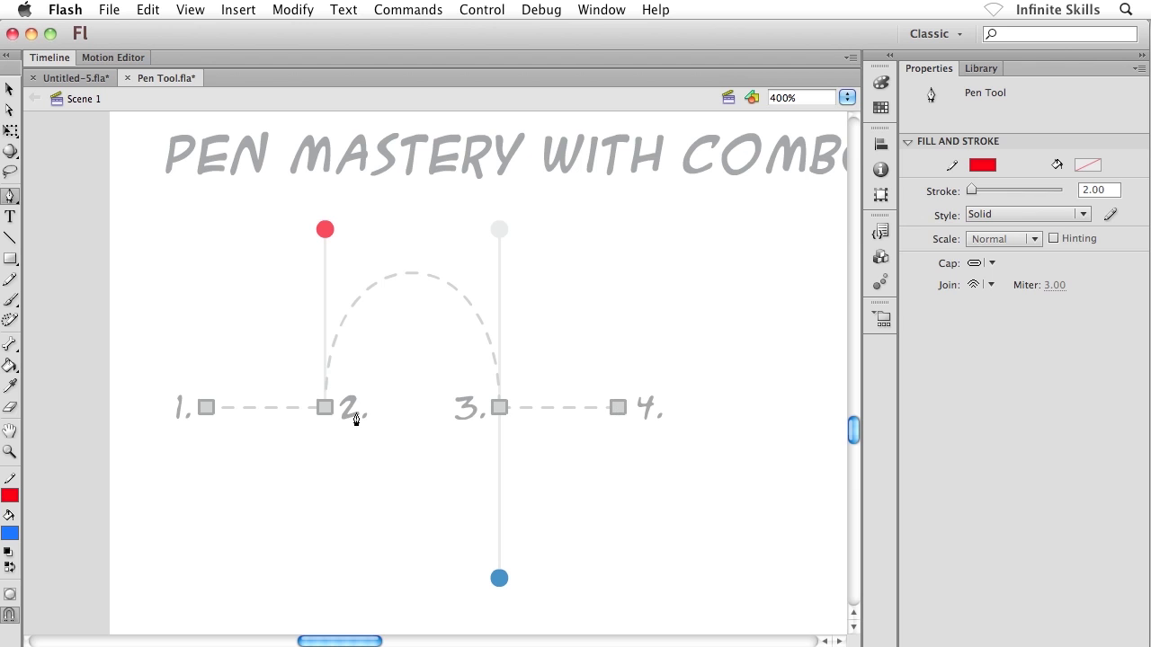
Draw a straight red segment by placing anchors on point 1 and point 2.
{"action": "left_click", "coordinate": [206, 408]}
{"action": "left_click", "coordinate": [324, 408]}
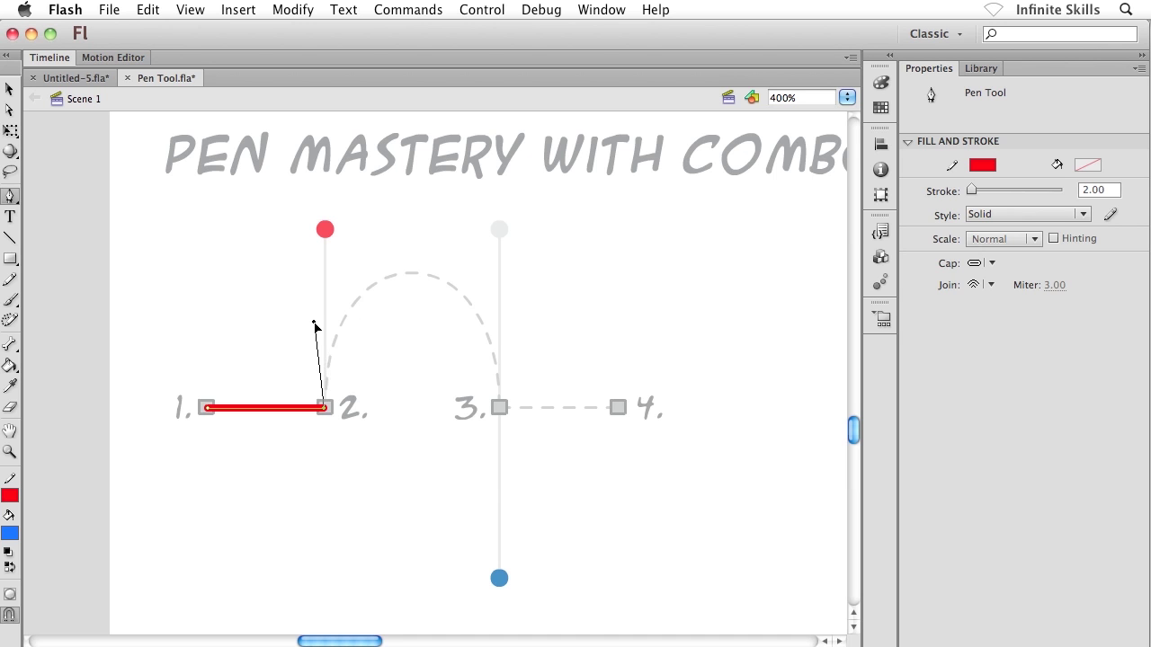
Pull a bezier handle from anchor point 2 up to the red dot.
{"action": "left_click", "coordinate": [325, 230]}
Add an anchor on point 3 with its handle dragged down to the blue dot, arching the path.
{"action": "mouse_move", "coordinate": [499, 414]}
{"action": "left_mouse_down"}
{"action": "mouse_move", "coordinate": [491, 549]}
{"action": "mouse_move", "coordinate": [502, 585]}
{"action": "left_mouse_up"}
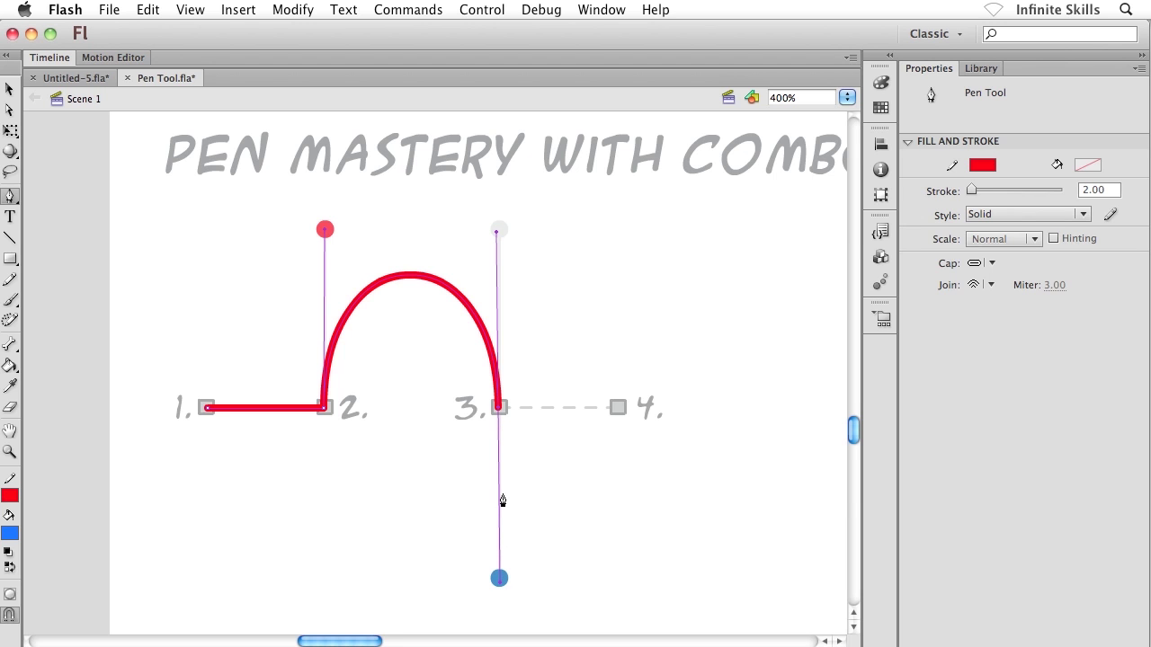
Remove point 3's outgoing handle, add a straight segment to point 4, and end the path.
{"action": "left_click", "coordinate": [499, 412]}
{"action": "left_click", "coordinate": [618, 410]}
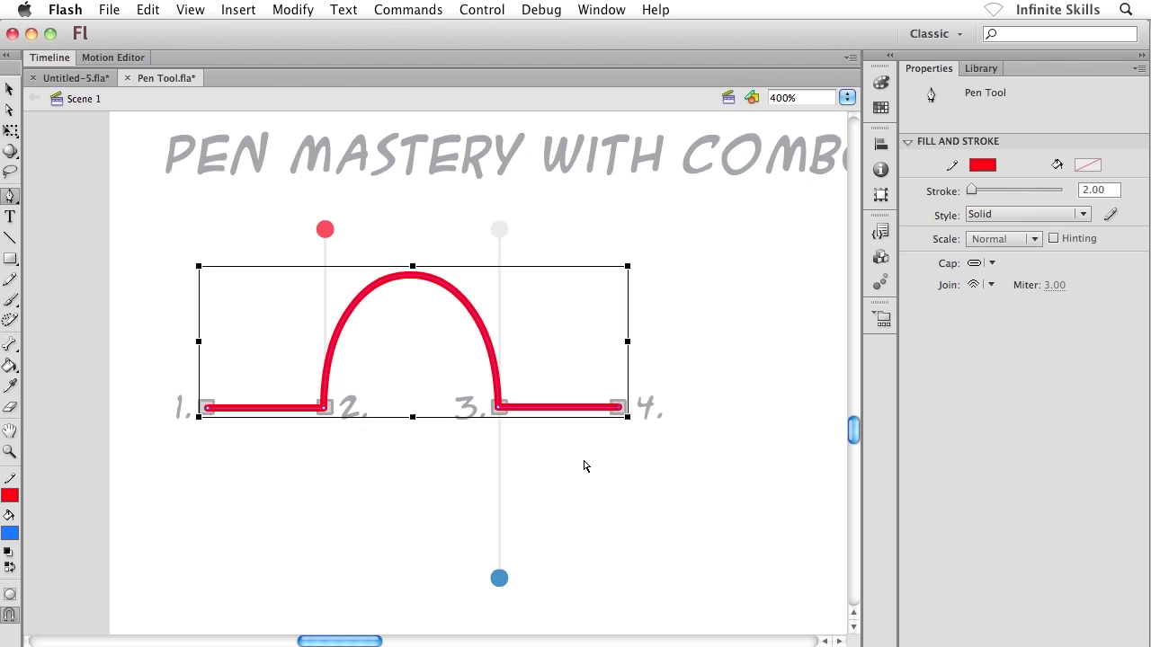
{"action": "left_click", "coordinate": [482, 474], "text": "super"}
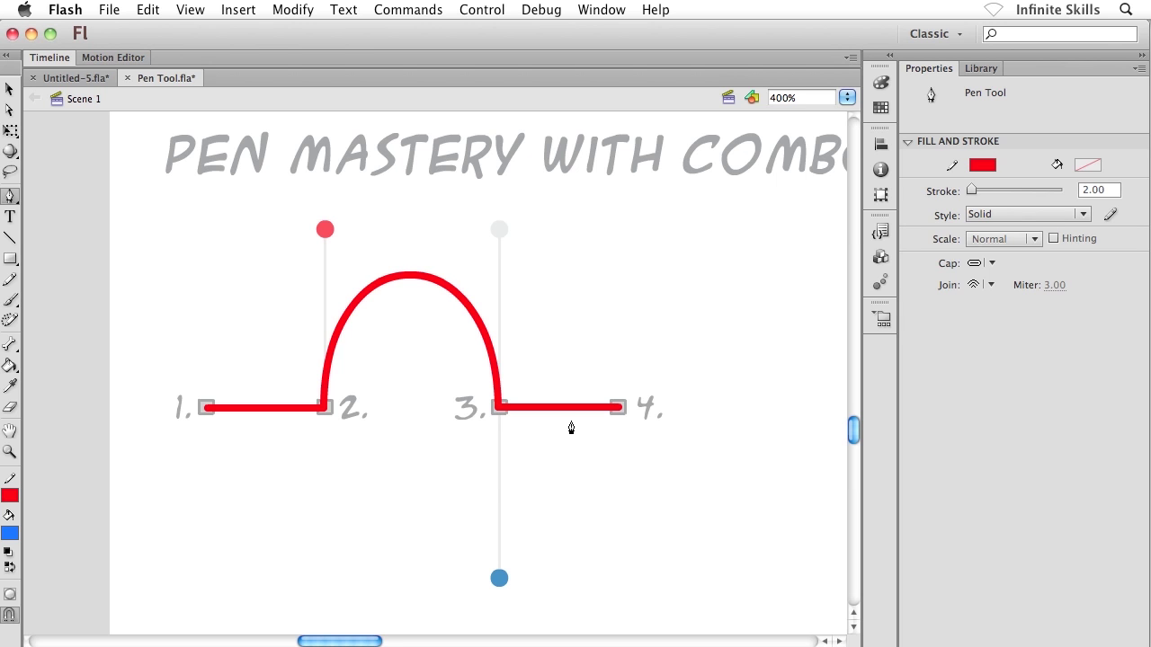
{"action": "key", "text": "space"}
{"action": "left_click_drag", "start_coordinate": [668, 441], "coordinate": [336, 450]}
{"action": "left_click_drag", "start_coordinate": [621, 452], "coordinate": [347, 454]}
{"action": "left_click_drag", "start_coordinate": [675, 452], "coordinate": [386, 450]}
{"action": "left_click_drag", "start_coordinate": [606, 445], "coordinate": [391, 423]}
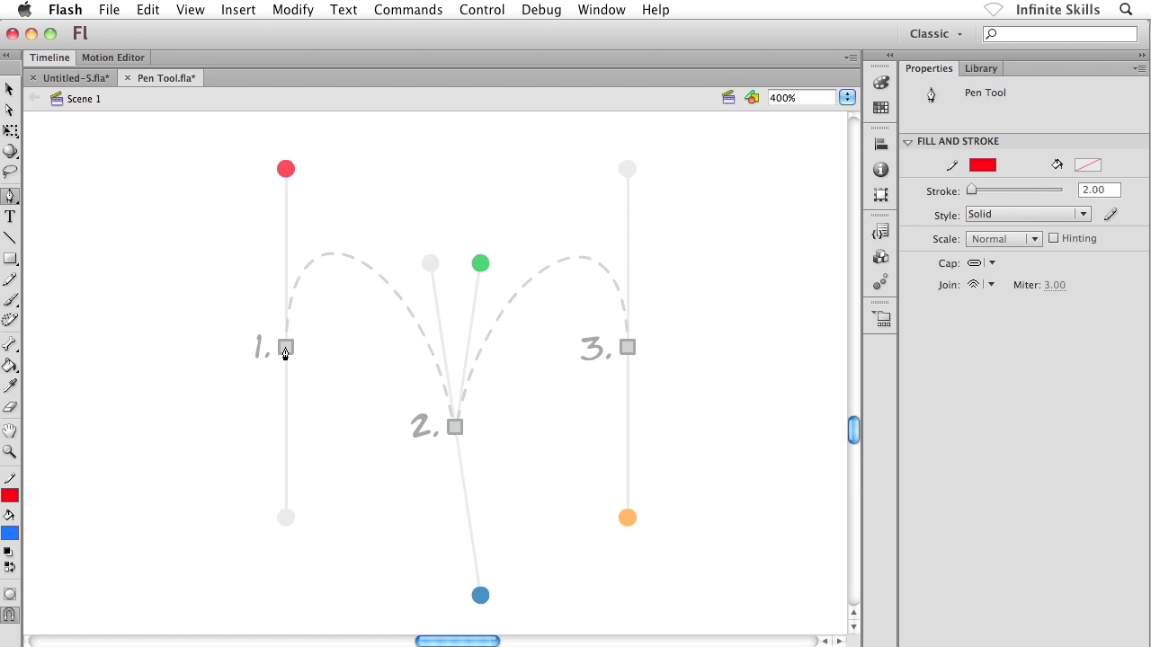
Start at point 1 with a handle to the red dot and curve down to point 2, handle at the blue dot.
{"action": "left_click_drag", "start_coordinate": [285, 348], "coordinate": [285, 169]}
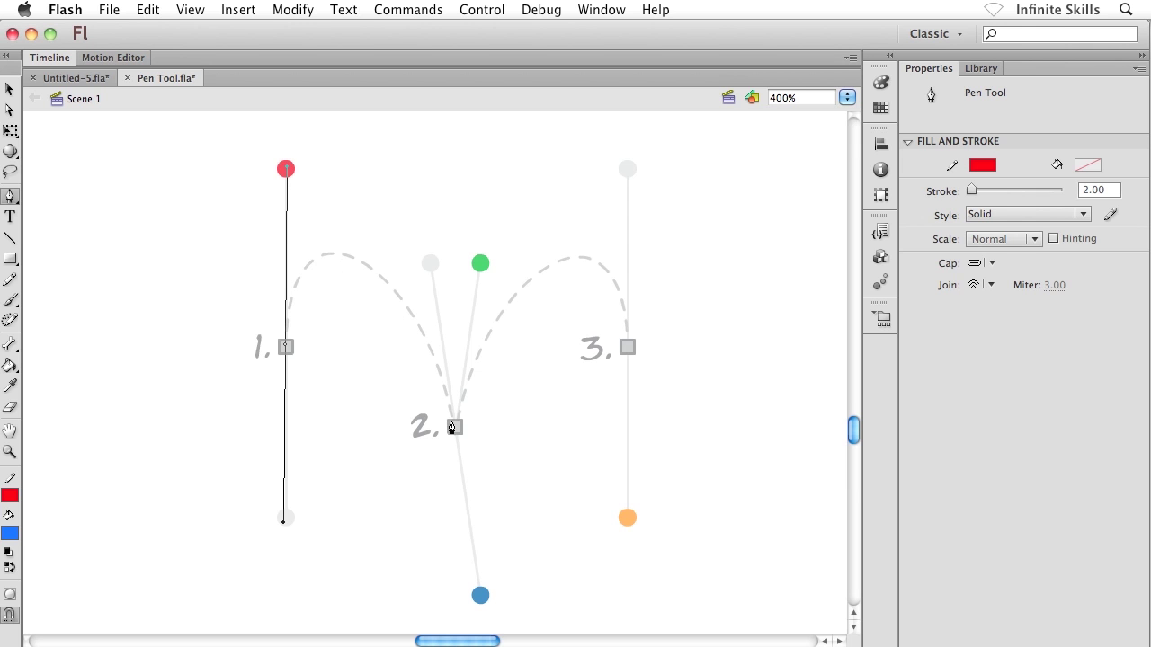
{"action": "mouse_move", "coordinate": [455, 432]}
{"action": "left_mouse_down"}
{"action": "mouse_move", "coordinate": [456, 548]}
{"action": "mouse_move", "coordinate": [534, 549]}
{"action": "mouse_move", "coordinate": [501, 557]}
{"action": "mouse_move", "coordinate": [524, 555]}
{"action": "mouse_move", "coordinate": [480, 595]}
{"action": "left_mouse_up"}
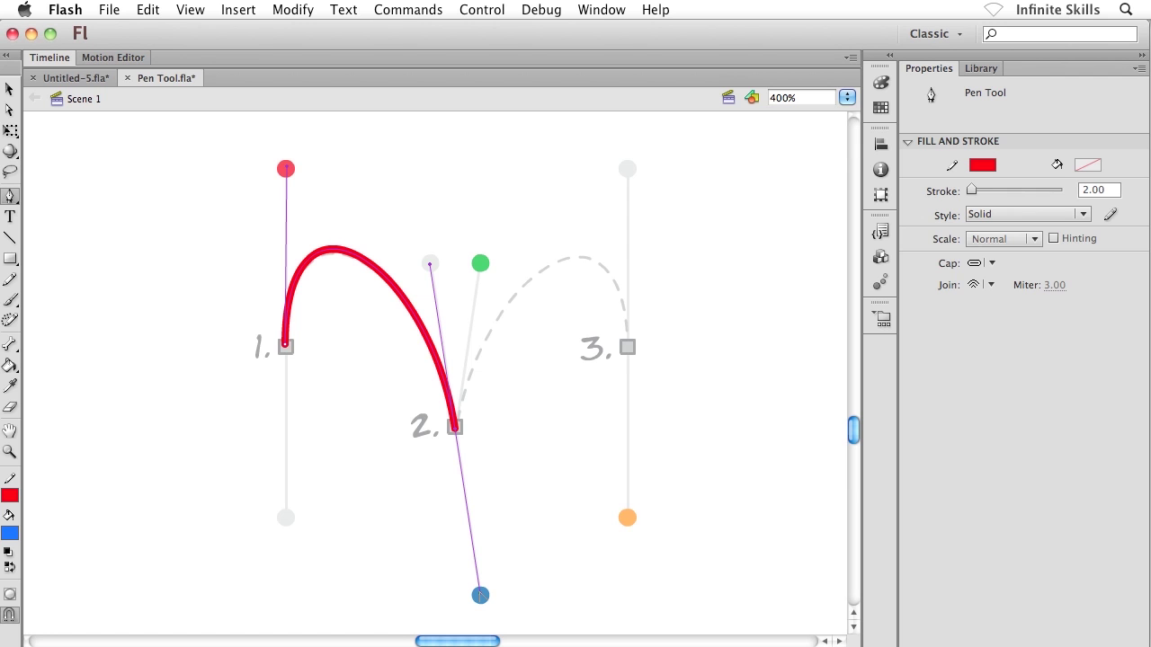
Redirect point 2's handle to the green dot and arch to point 3 with its handle at the orange dot.
{"action": "left_click_drag", "start_coordinate": [480, 595], "coordinate": [482, 592]}
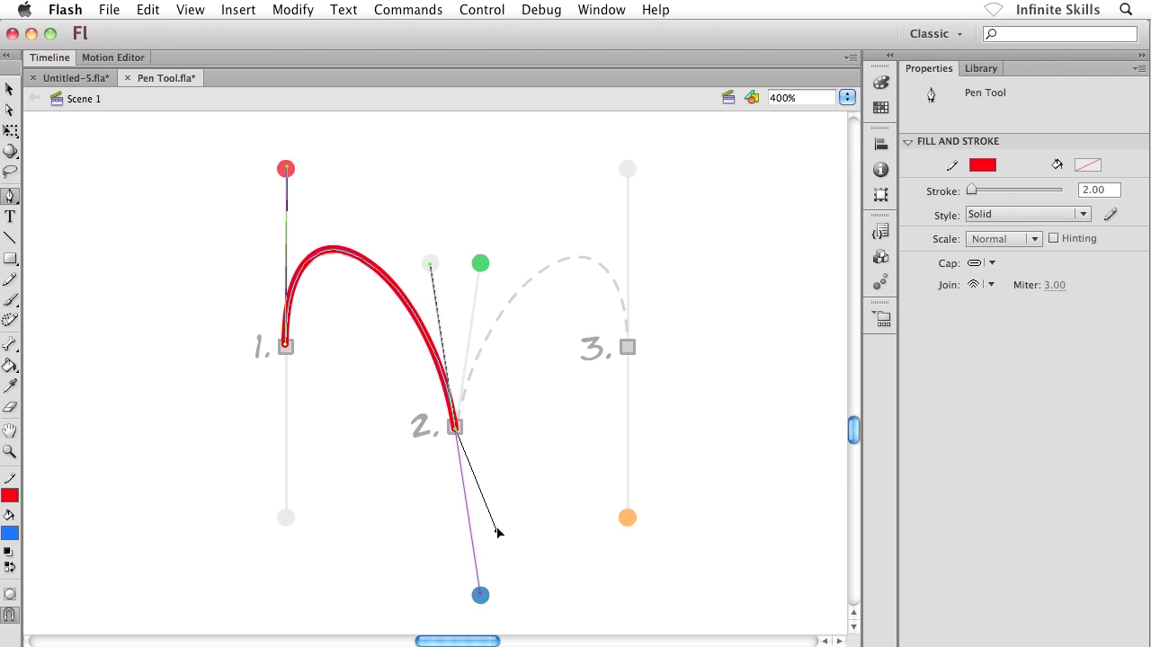
{"action": "left_click", "coordinate": [480, 264]}
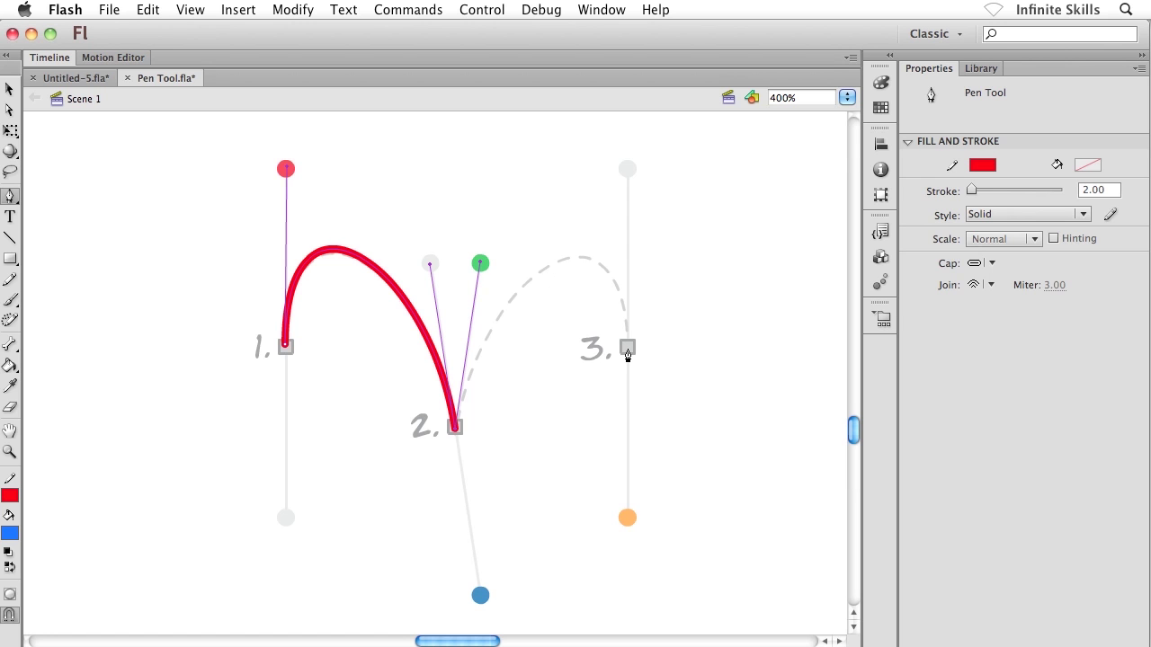
{"action": "left_click_drag", "start_coordinate": [628, 349], "coordinate": [628, 520]}
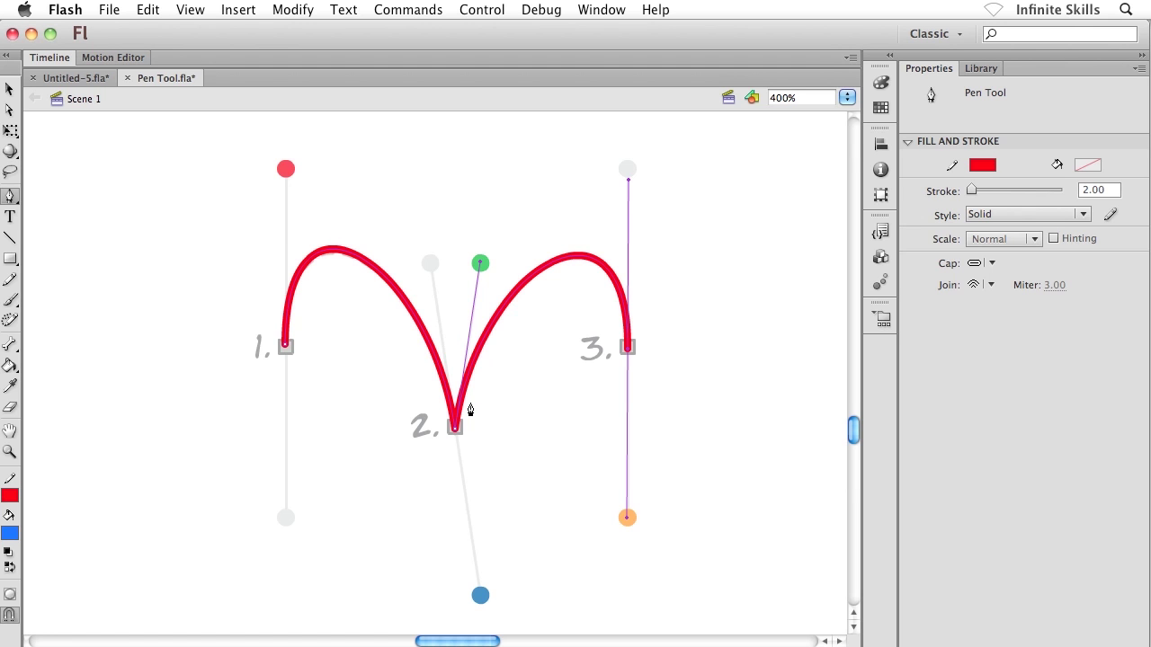
Discard the old path and redraw the point 1 arch, handles at the red and blue dots.
{"action": "key", "text": "Escape"}
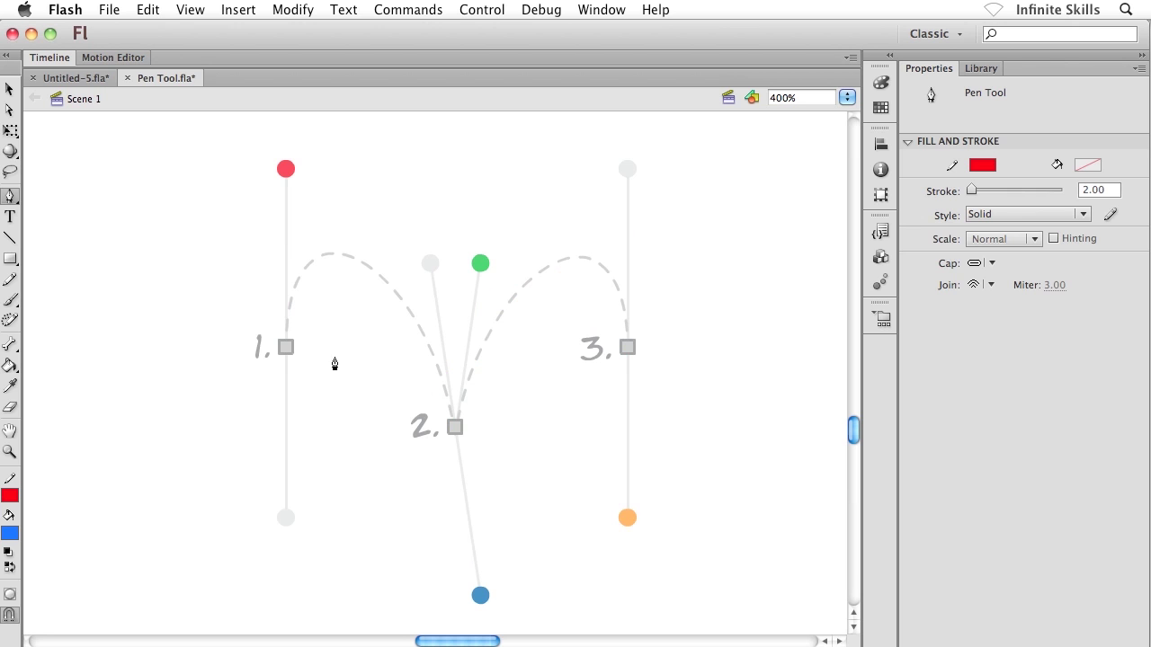
{"action": "left_click_drag", "start_coordinate": [286, 347], "coordinate": [289, 201]}
{"action": "left_click", "coordinate": [285, 171]}
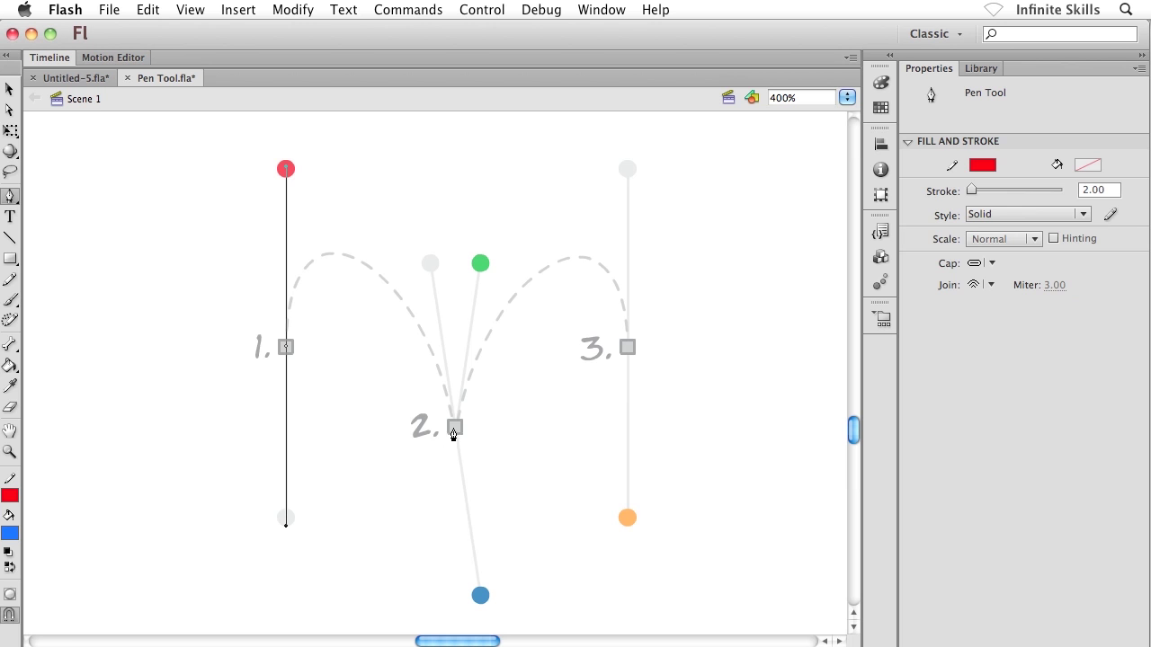
{"action": "mouse_move", "coordinate": [455, 427]}
{"action": "left_mouse_down"}
{"action": "mouse_move", "coordinate": [453, 489]}
{"action": "mouse_move", "coordinate": [310, 568]}
{"action": "mouse_move", "coordinate": [334, 548]}
{"action": "mouse_move", "coordinate": [318, 578]}
{"action": "mouse_move", "coordinate": [481, 596]}
{"action": "left_mouse_up"}
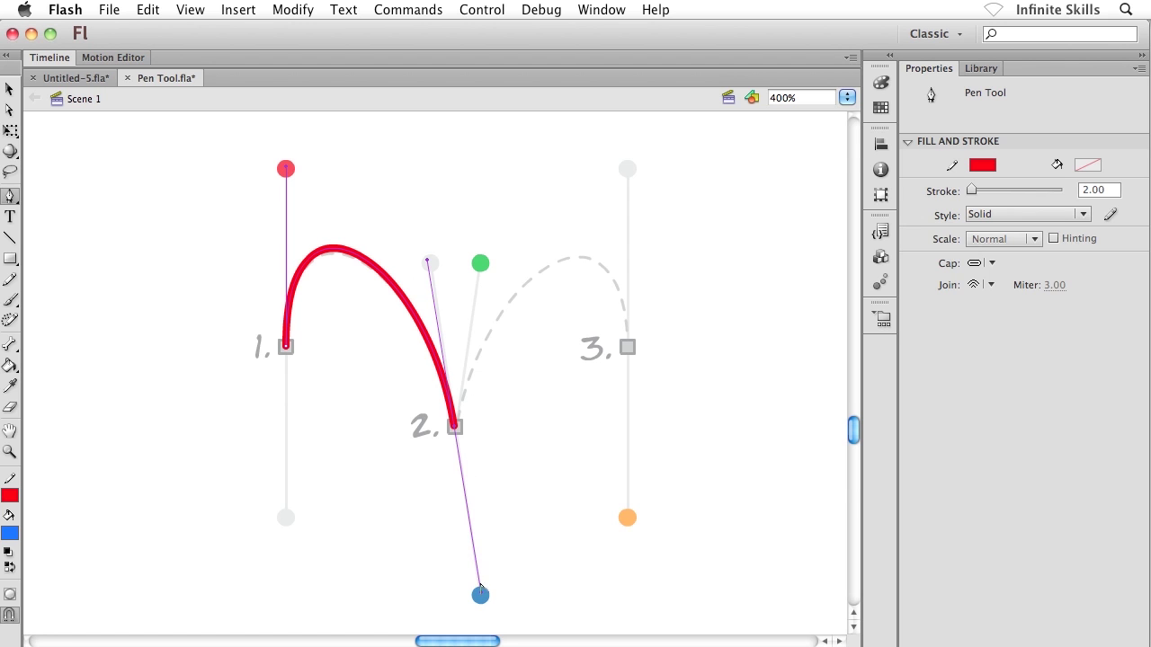
Swing point 2's handle to the green dot, arch to point 3 at the orange dot, and deselect.
{"action": "left_click_drag", "start_coordinate": [480, 595], "coordinate": [481, 264]}
{"action": "left_click_drag", "start_coordinate": [628, 347], "coordinate": [628, 517]}
{"action": "left_click", "coordinate": [697, 371], "text": "super"}
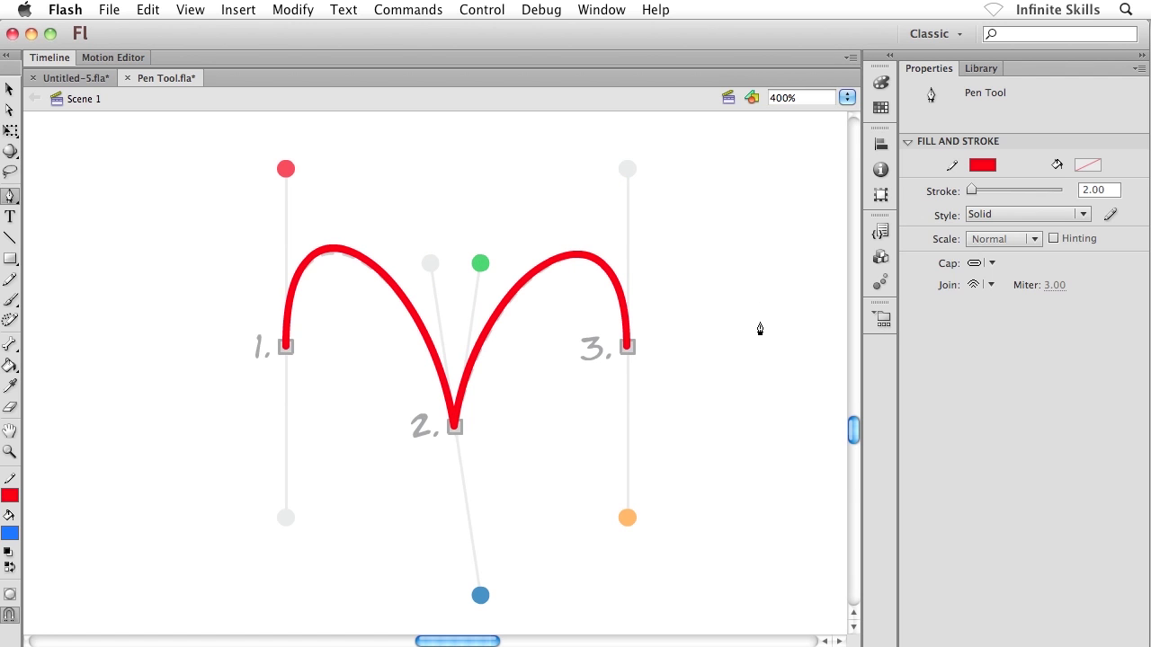